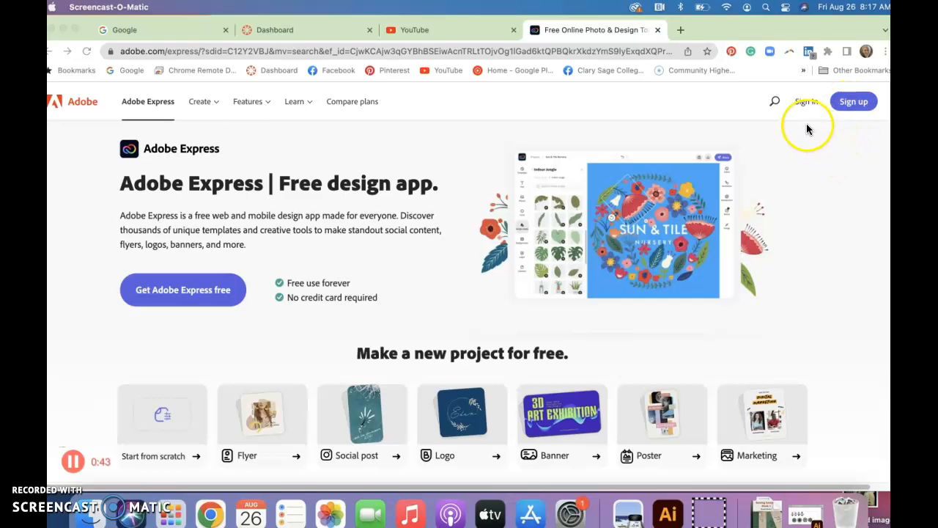
# Sign in to Adobe Express with an Adobe ID using the account e-mail, texted verification code and password.
pyautogui.click(801, 100)
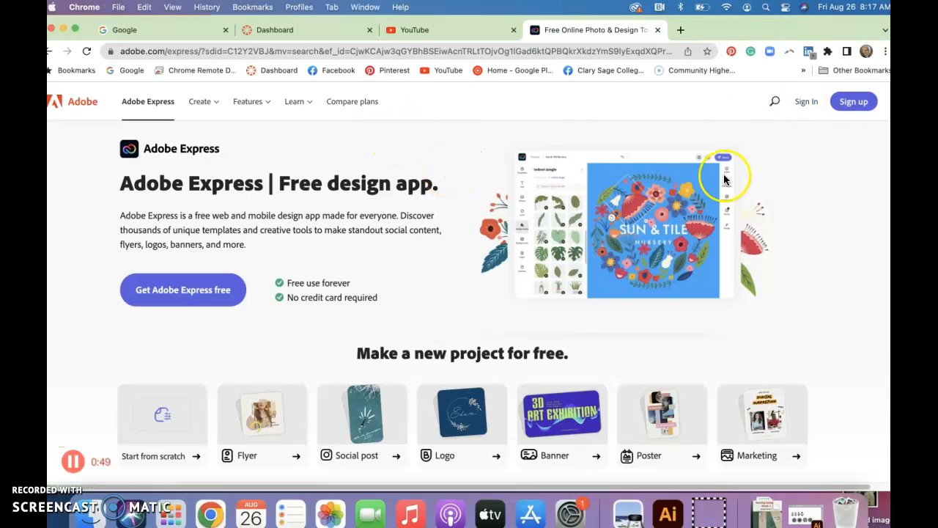
pyautogui.click(807, 104)
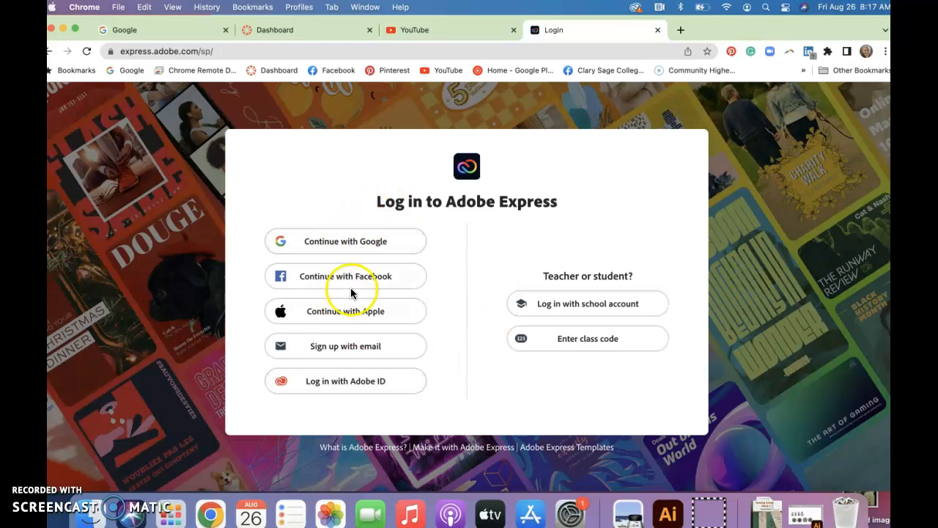
pyautogui.click(330, 379)
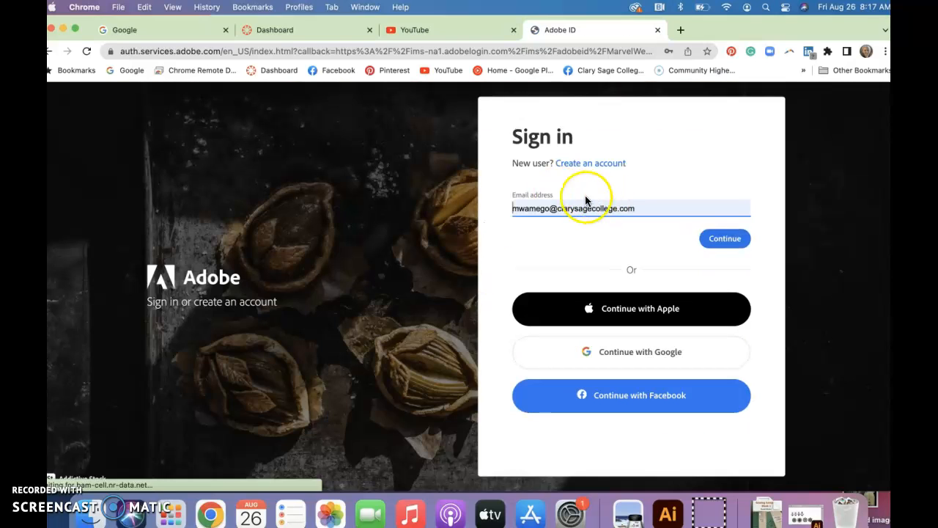
pyautogui.click(722, 242)
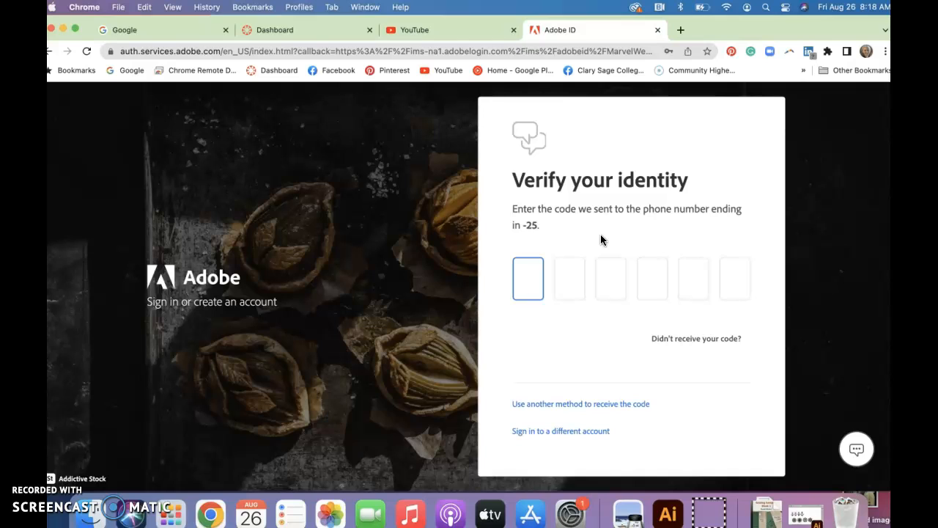
pyautogui.click(594, 245)
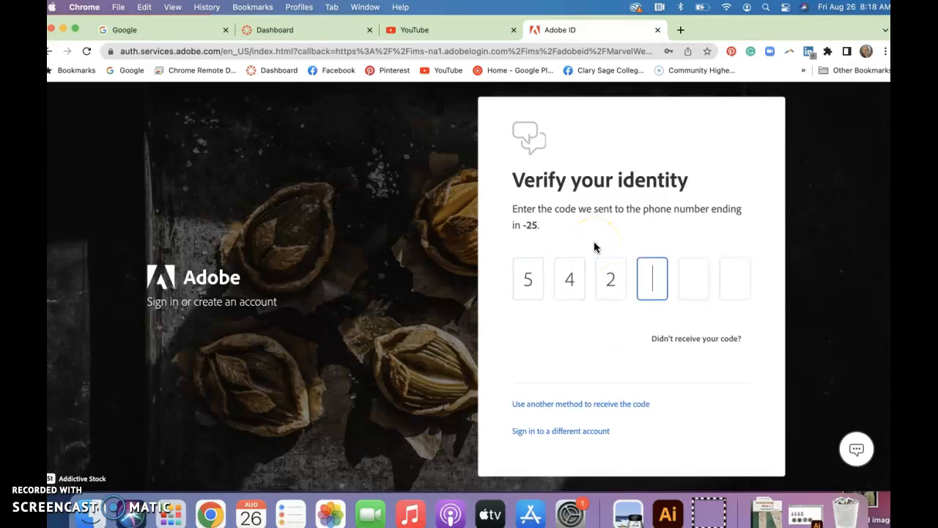
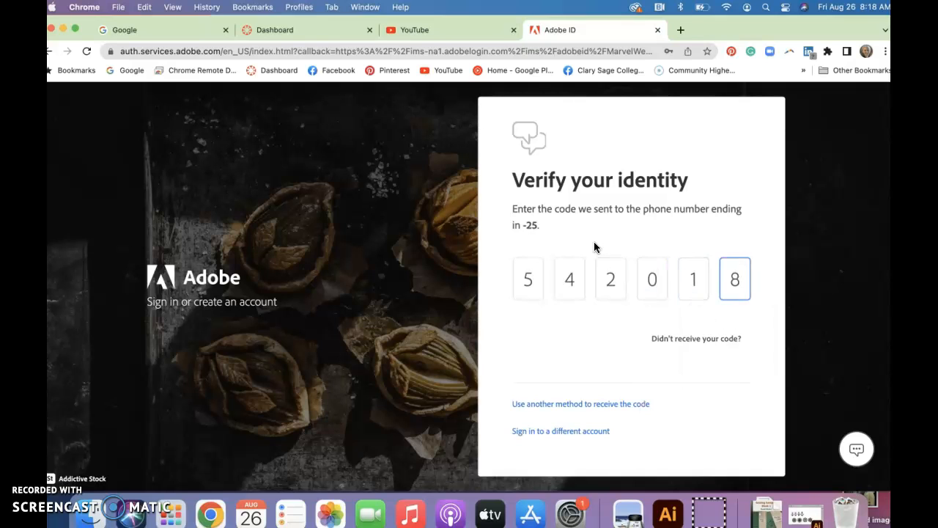
pyautogui.click(721, 297)
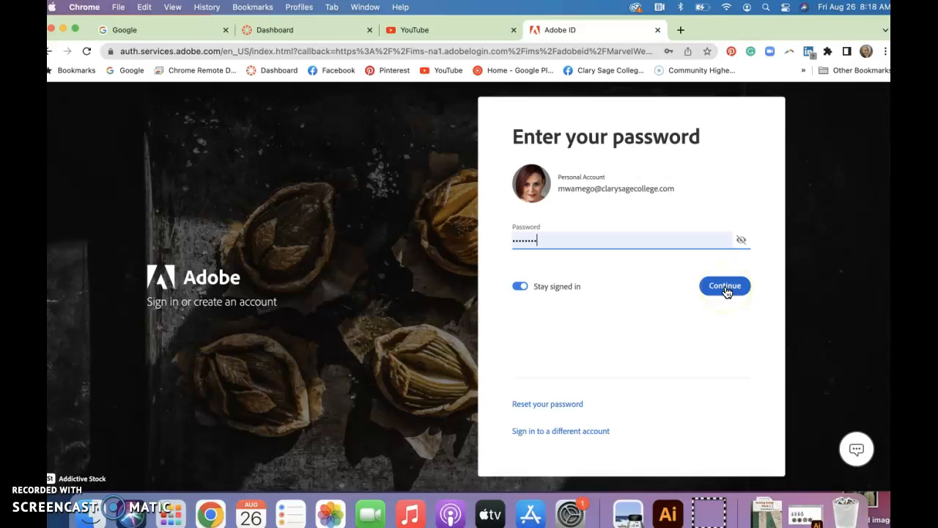
pyautogui.click(727, 291)
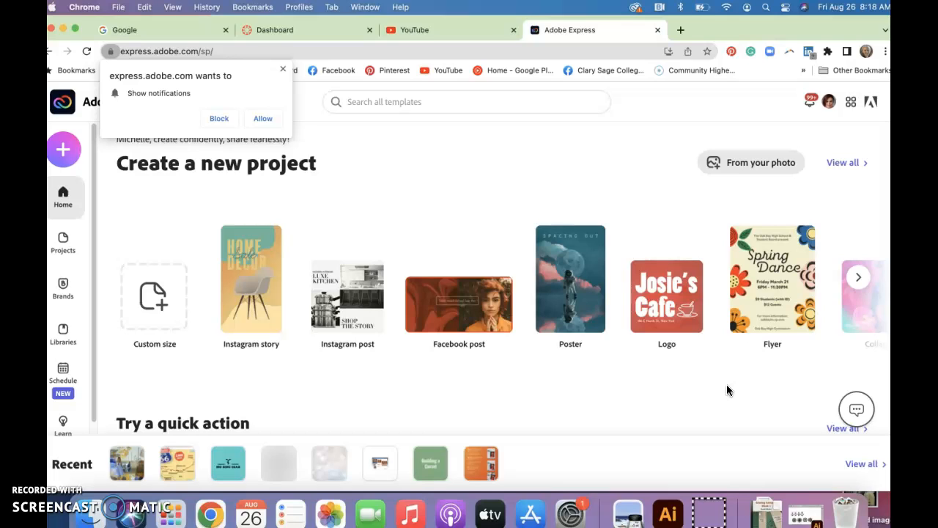
# Dismiss the browser's 'wants to show notifications' prompt on the Adobe Express home page.
pyautogui.click(282, 69)
pyautogui.moveTo(459, 237)
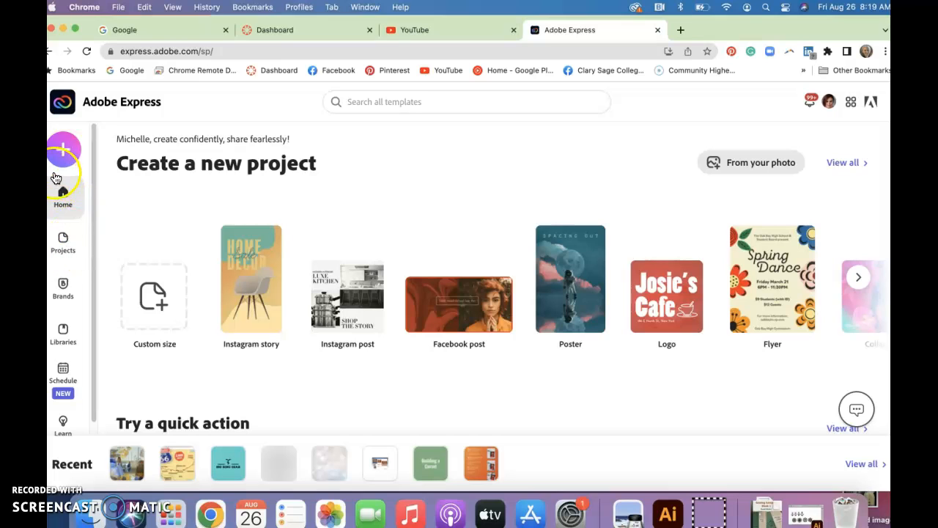
# From the Projects page's Create new list, start a blank Web page project.
pyautogui.click(64, 247)
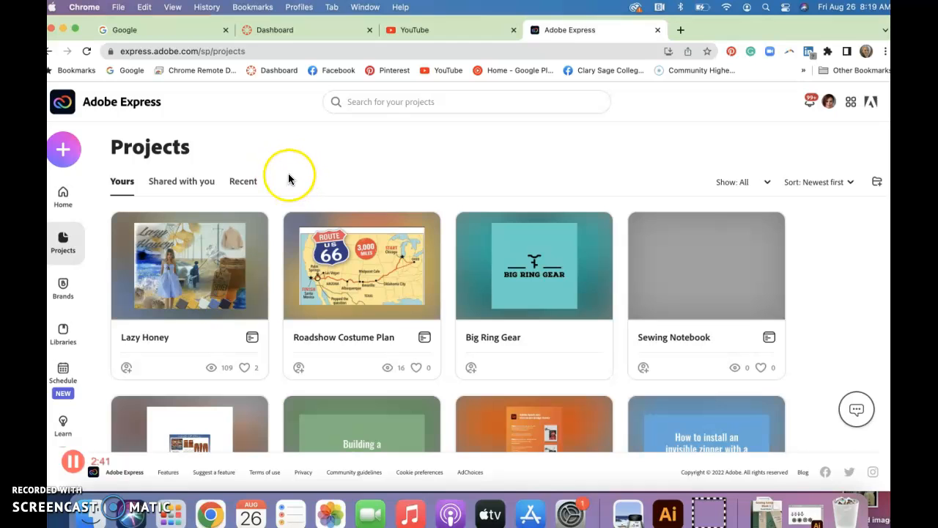
pyautogui.scroll(-5, 272, 205)
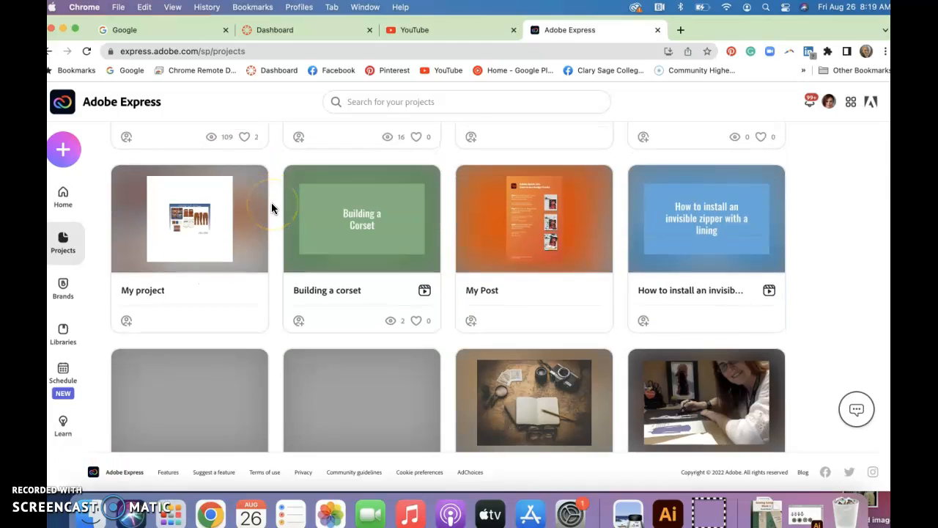
pyautogui.scroll(5, 272, 208)
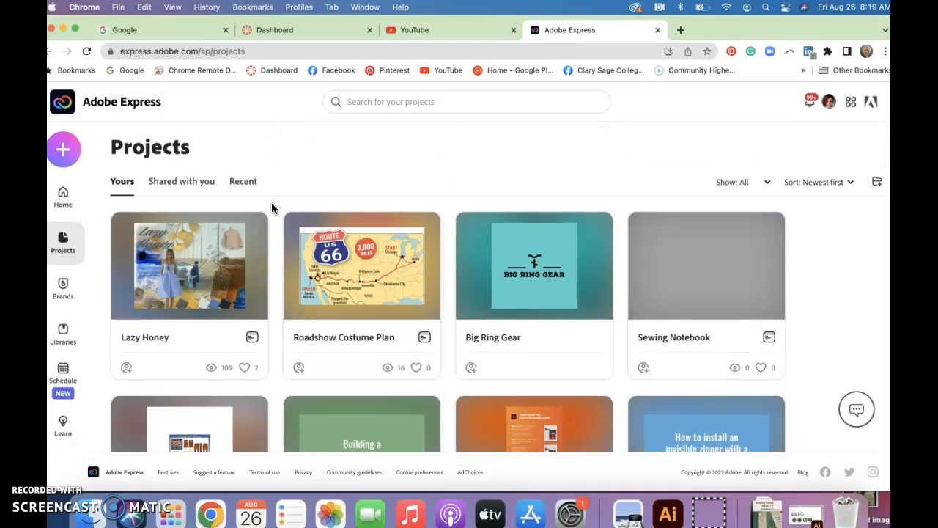
pyautogui.click(64, 150)
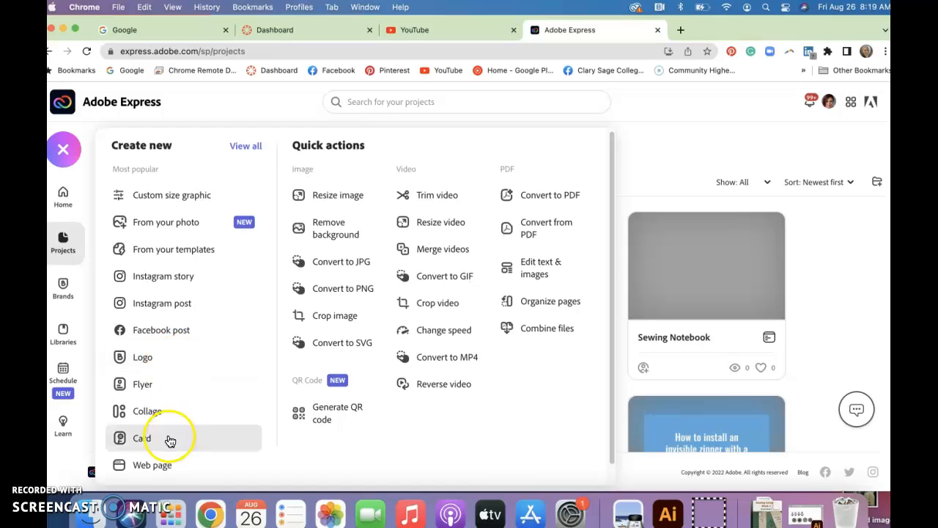
pyautogui.scroll(-1, 173, 433)
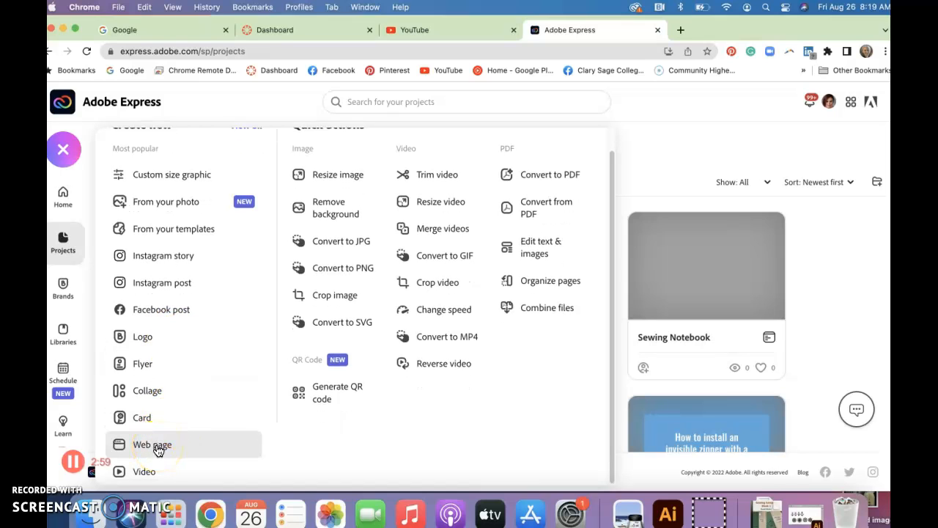
pyautogui.click(158, 450)
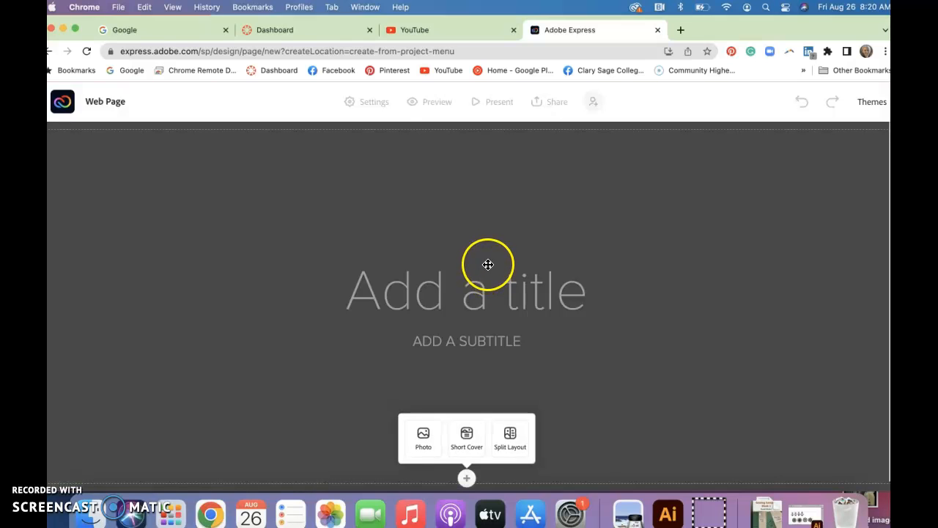
# Title the web page 'Test course' and give it the subtitle 'ASSINGMENT'.
pyautogui.scroll(-1, 504, 307)
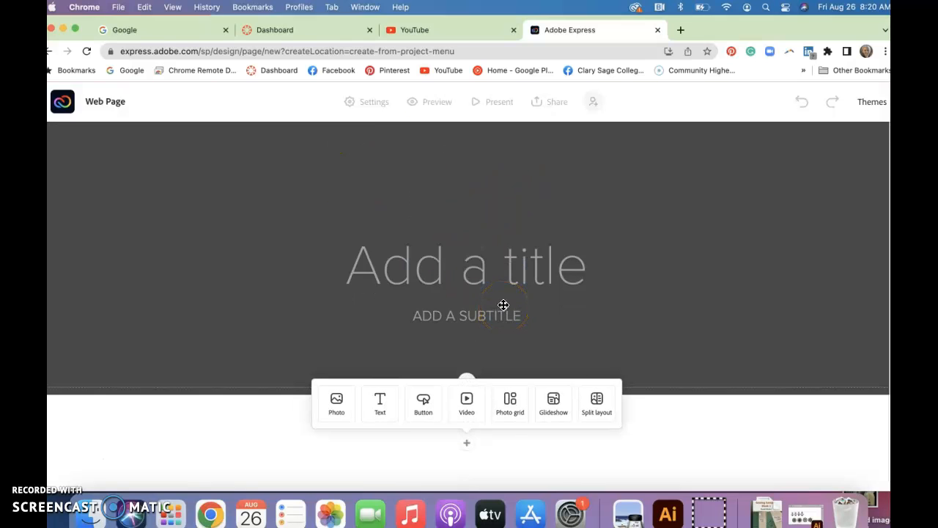
pyautogui.scroll(3, 469, 280)
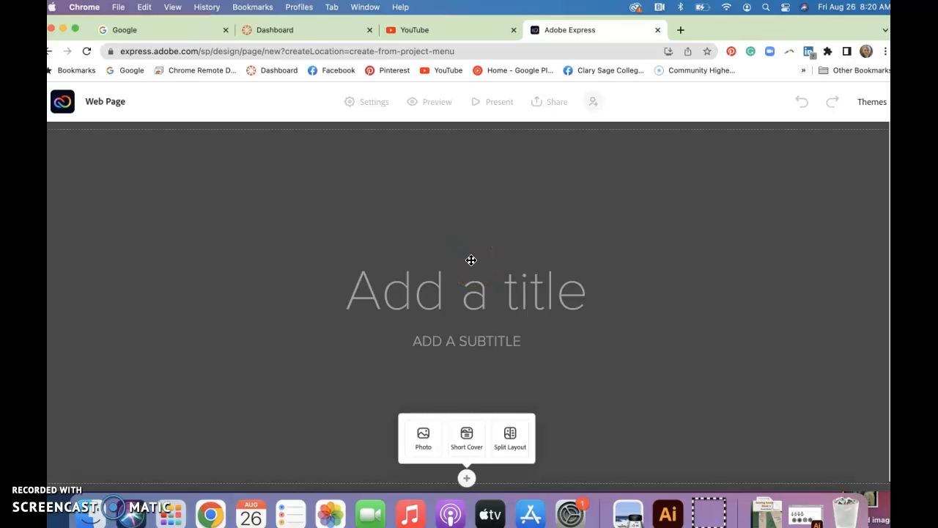
pyautogui.click(470, 269)
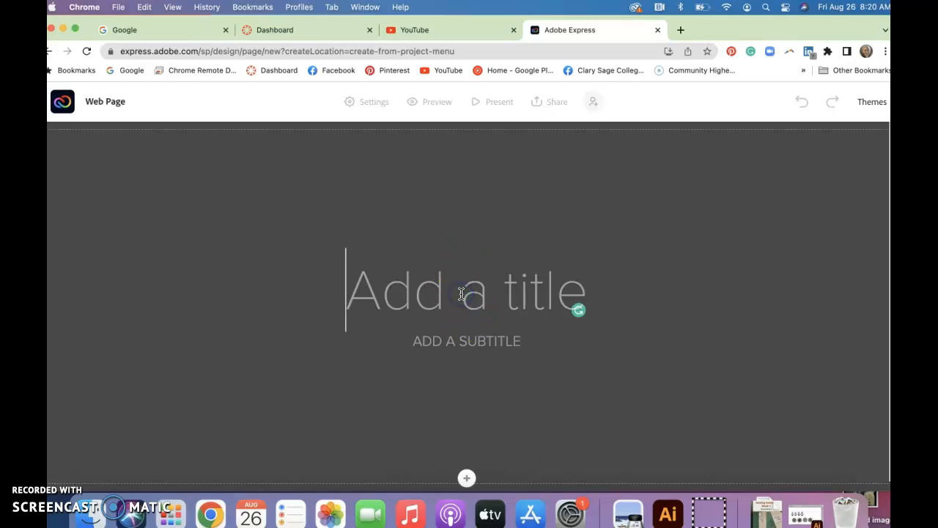
pyautogui.write('Test ')
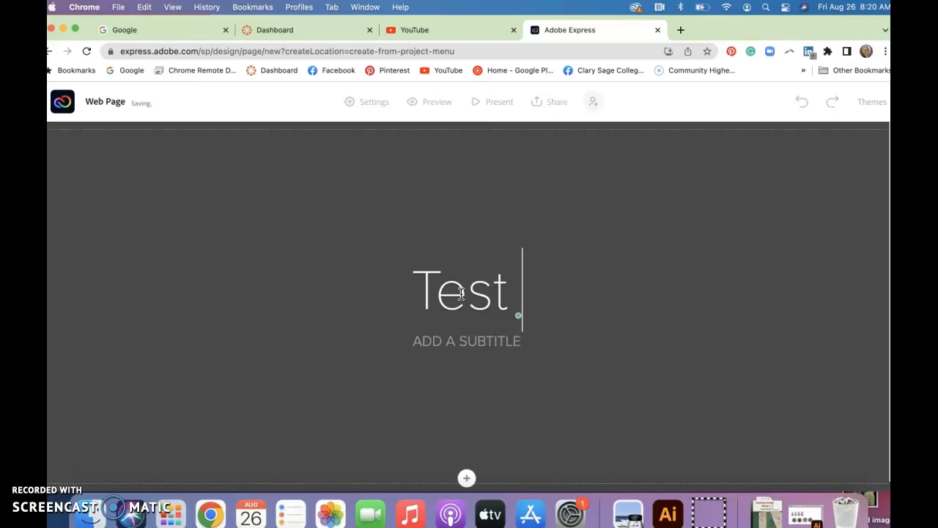
pyautogui.write('course')
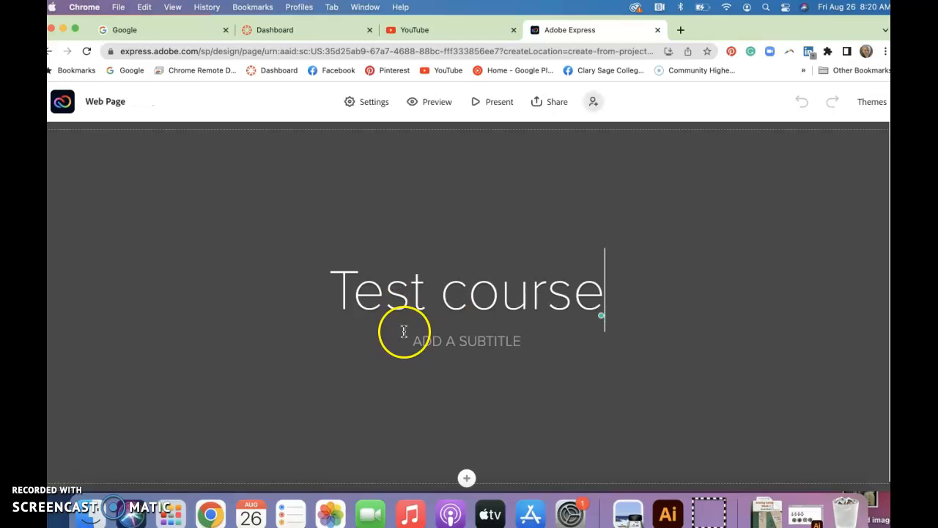
pyautogui.click(466, 345)
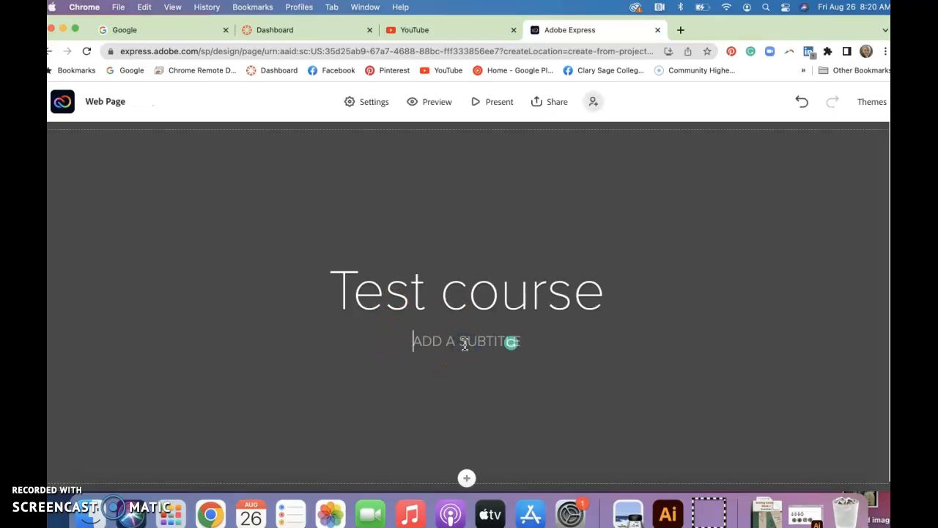
pyautogui.write('ASSINGMENT')
pyautogui.click(472, 349)
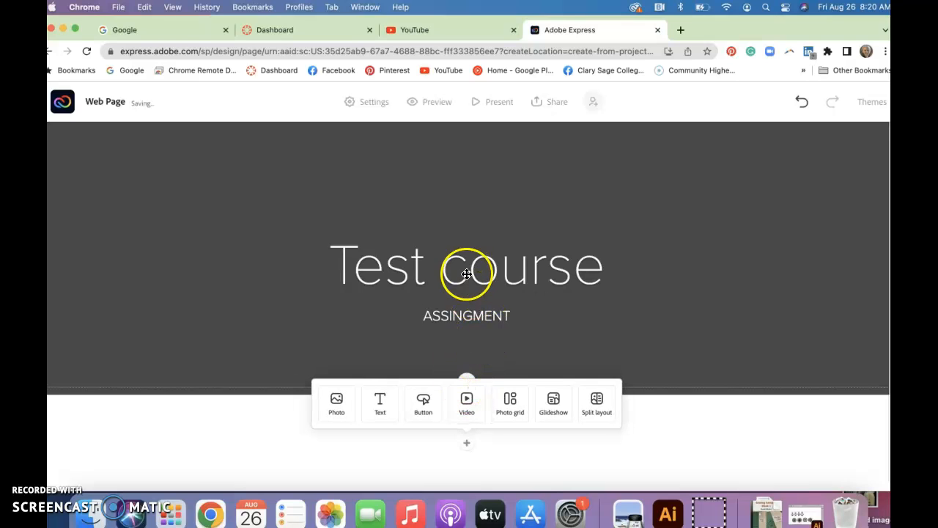
pyautogui.scroll(2, 469, 333)
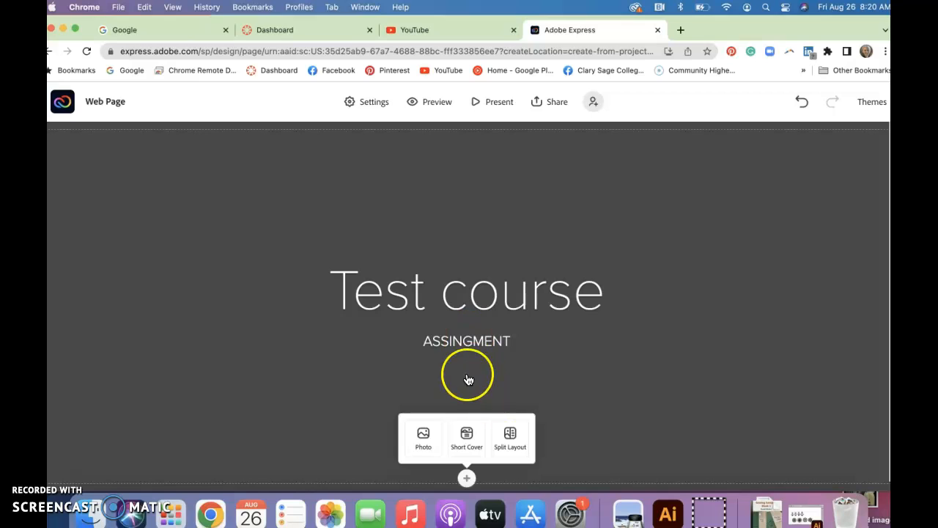
# Set the blue popsicle photo from Featured free as the header background.
pyautogui.click(423, 436)
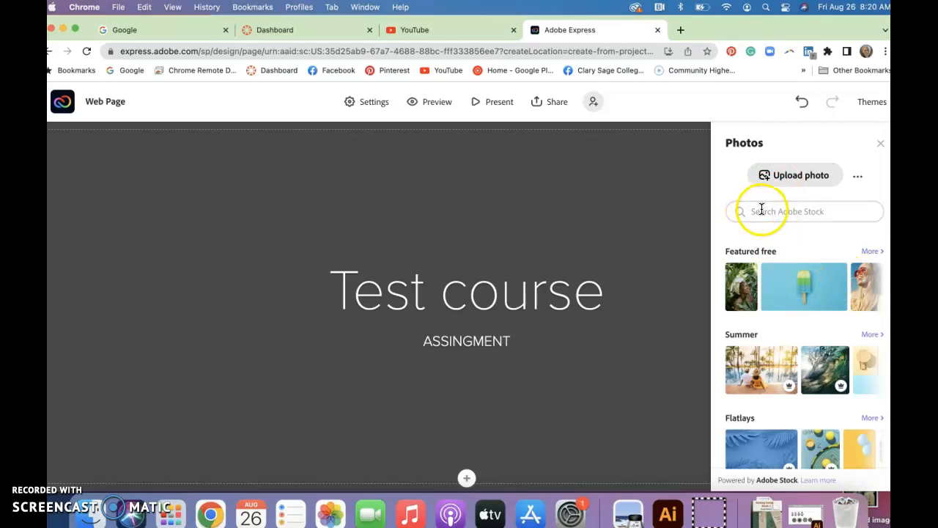
pyautogui.click(801, 286)
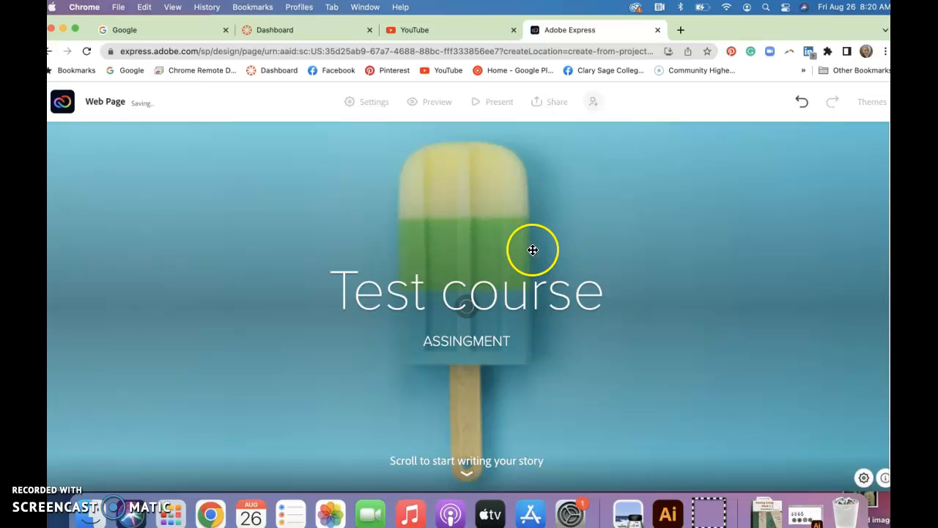
pyautogui.scroll(-3, 563, 330)
pyautogui.scroll(-1, 472, 359)
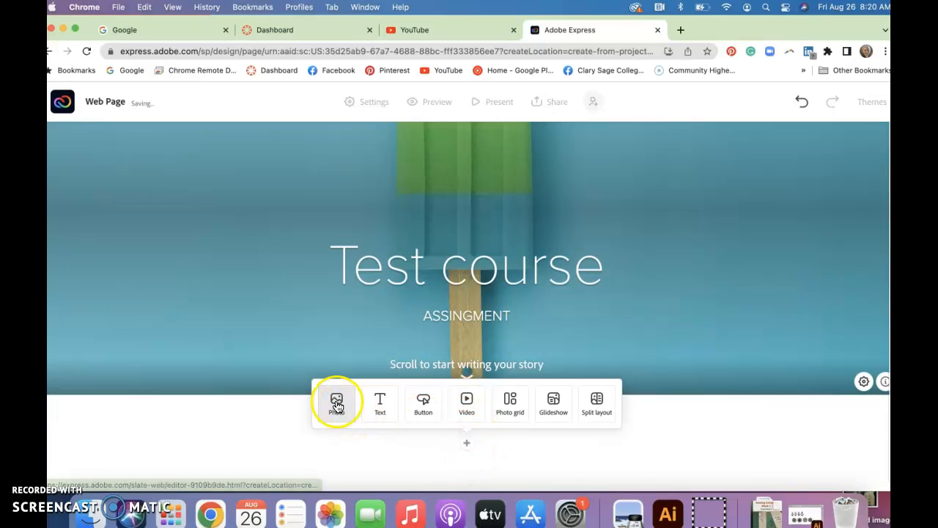
pyautogui.click(381, 404)
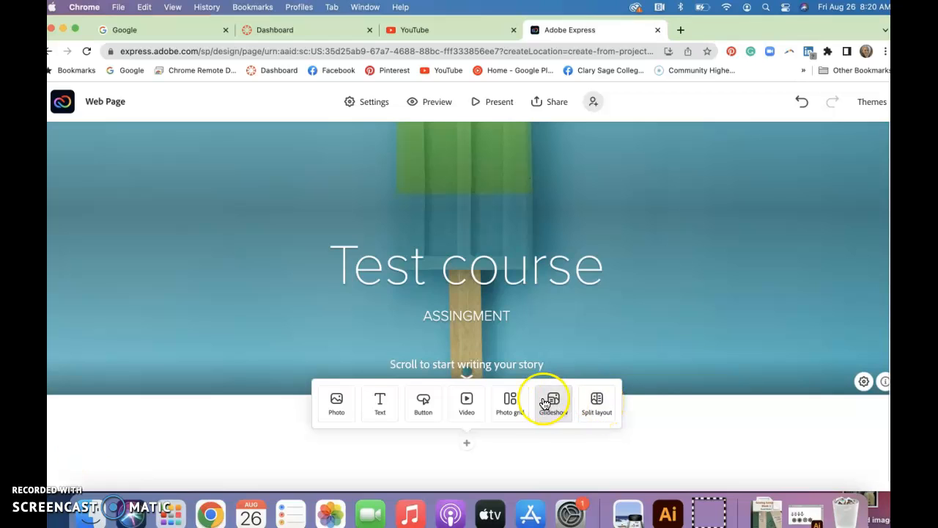
pyautogui.click(511, 400)
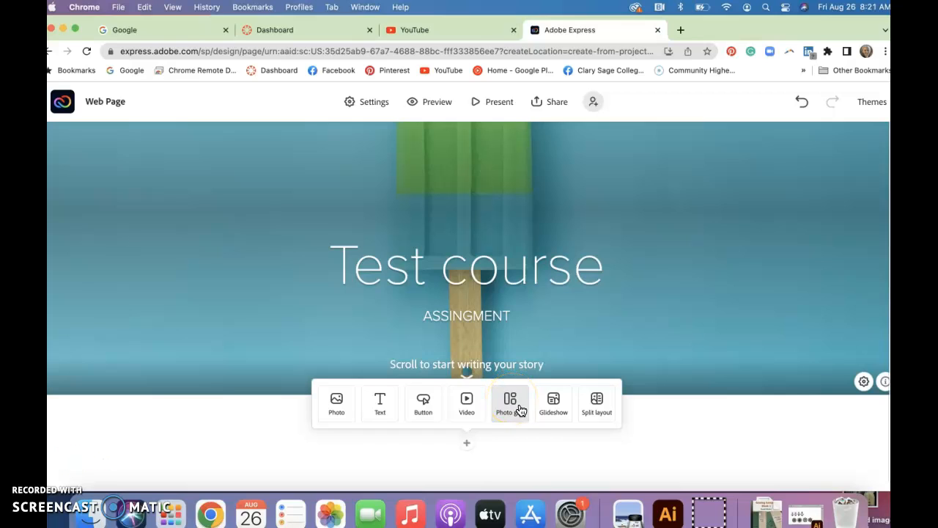
pyautogui.click(550, 412)
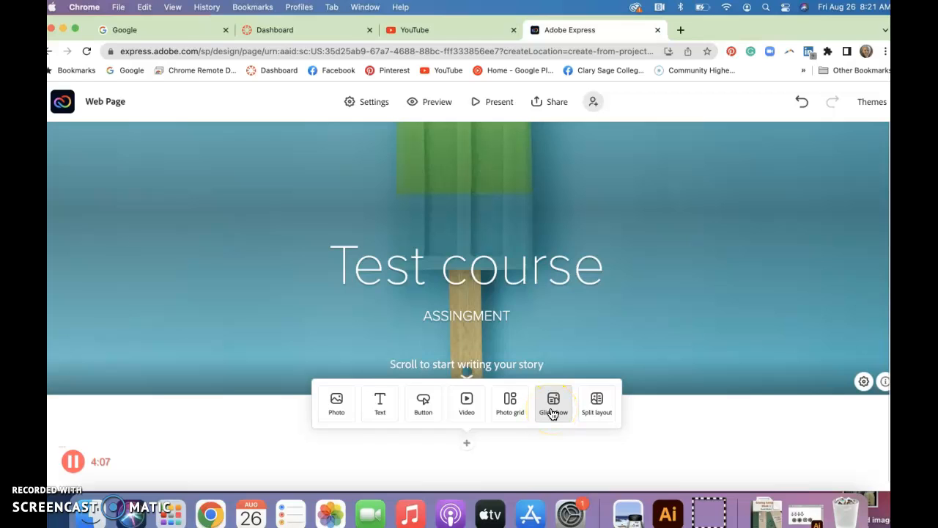
# Insert a split layout with a Featured free photo in its left half, then add content to the right half.
pyautogui.click(597, 410)
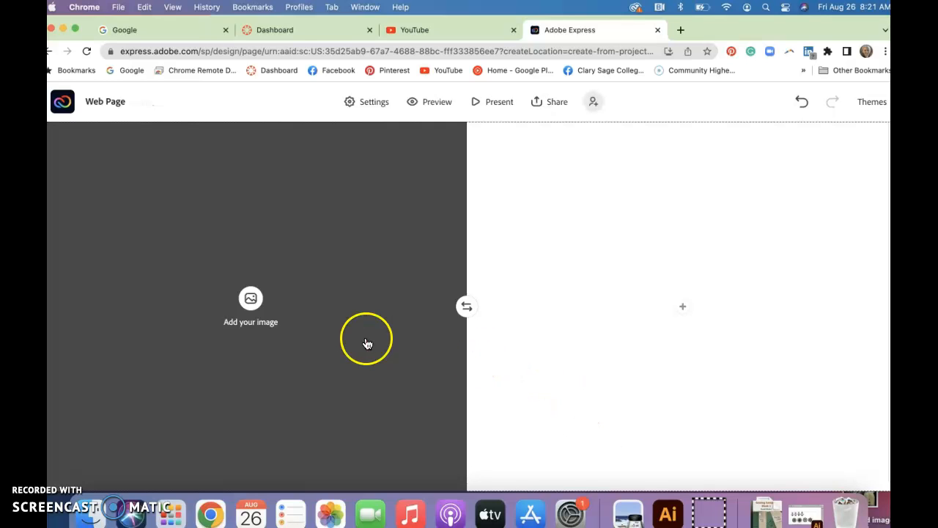
pyautogui.click(250, 298)
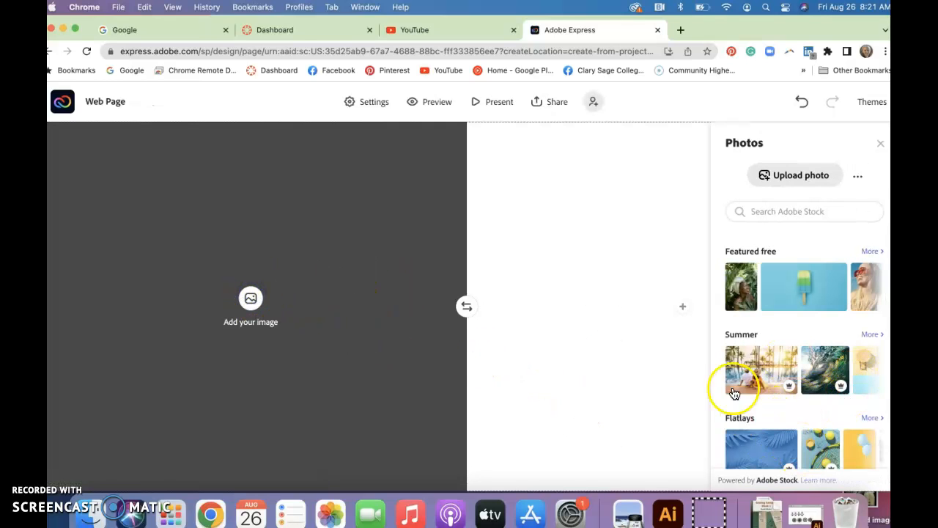
pyautogui.click(742, 290)
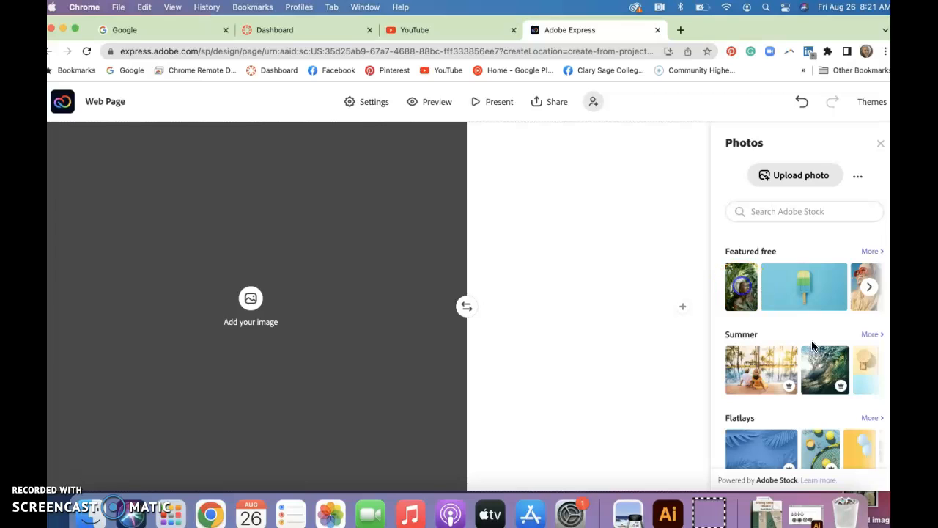
pyautogui.click(684, 309)
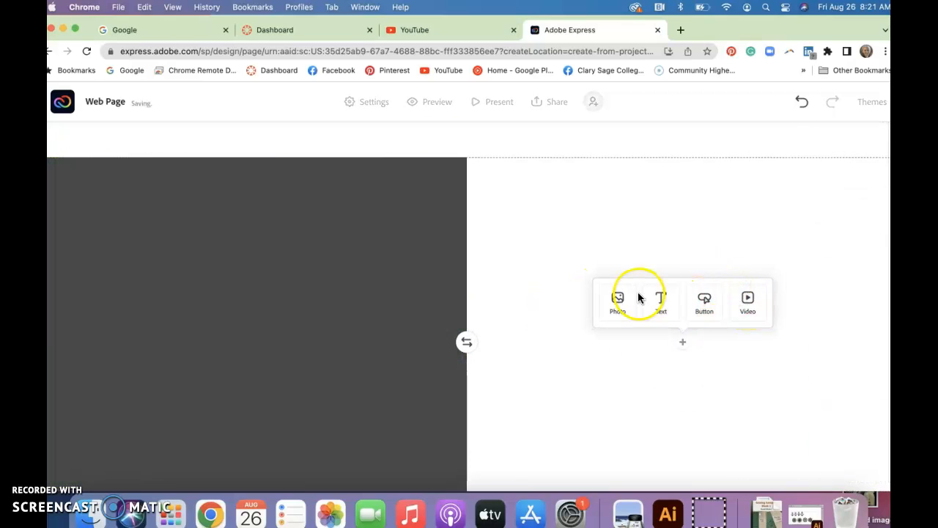
# Add a text block reading 'text goes here' to the split layout's right half.
pyautogui.click(661, 301)
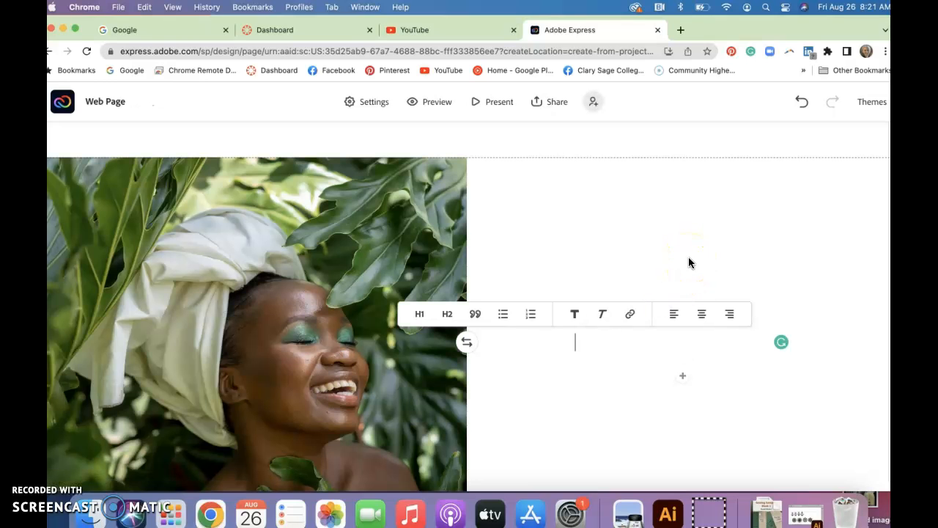
pyautogui.write('tex')
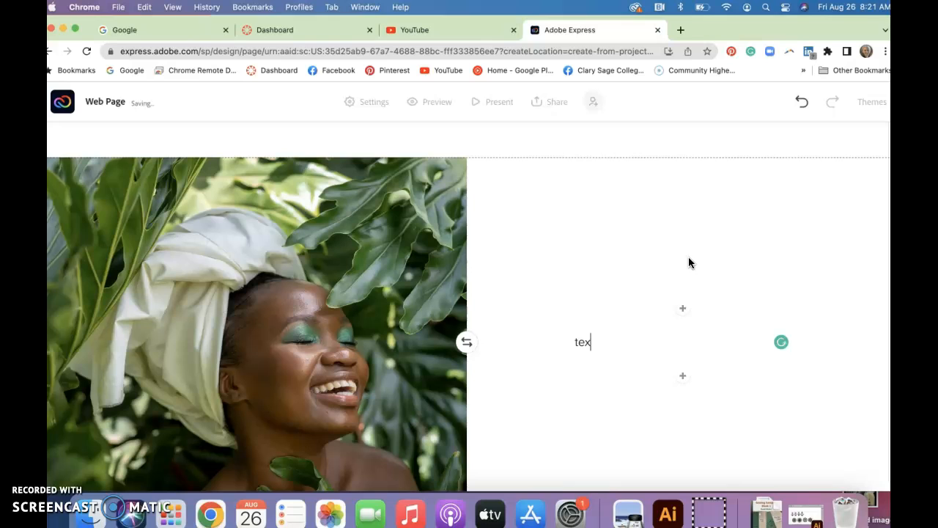
pyautogui.write('t goes here')
pyautogui.click(656, 279)
pyautogui.scroll(-3, 645, 293)
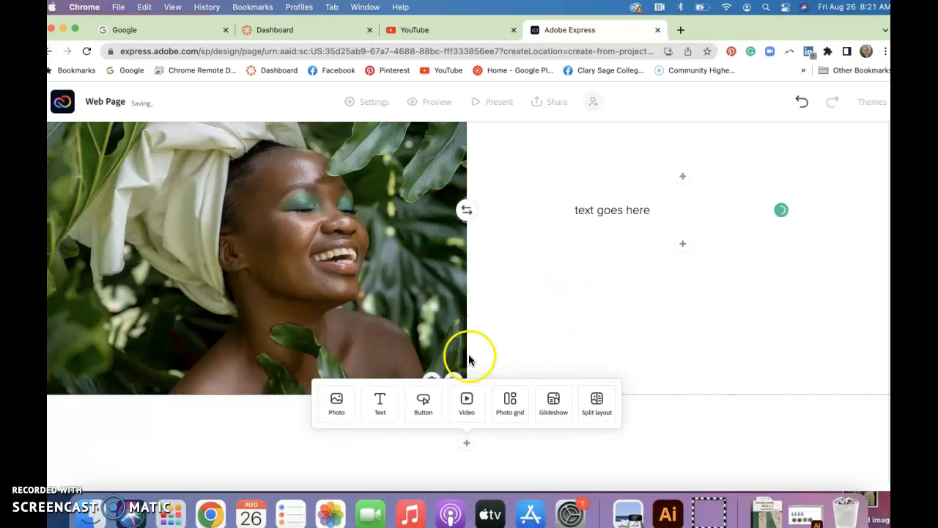
pyautogui.scroll(6, 521, 302)
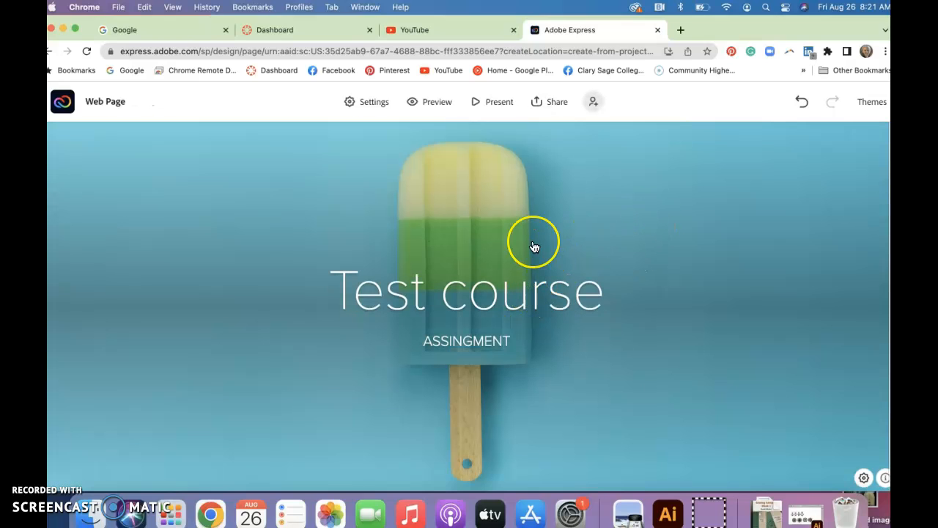
# Publish the 'Test course' page with a shareable link, leaving the category unchosen.
pyautogui.click(556, 104)
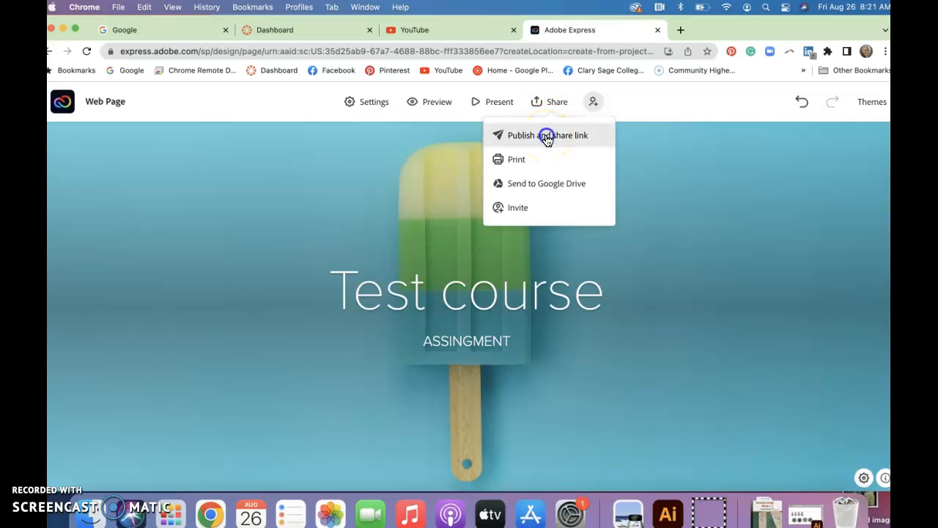
pyautogui.click(546, 136)
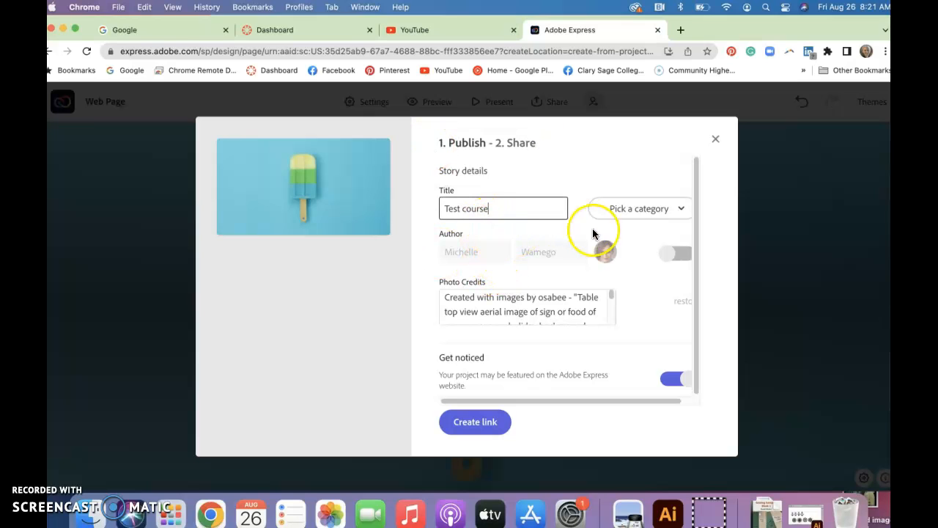
pyautogui.click(639, 213)
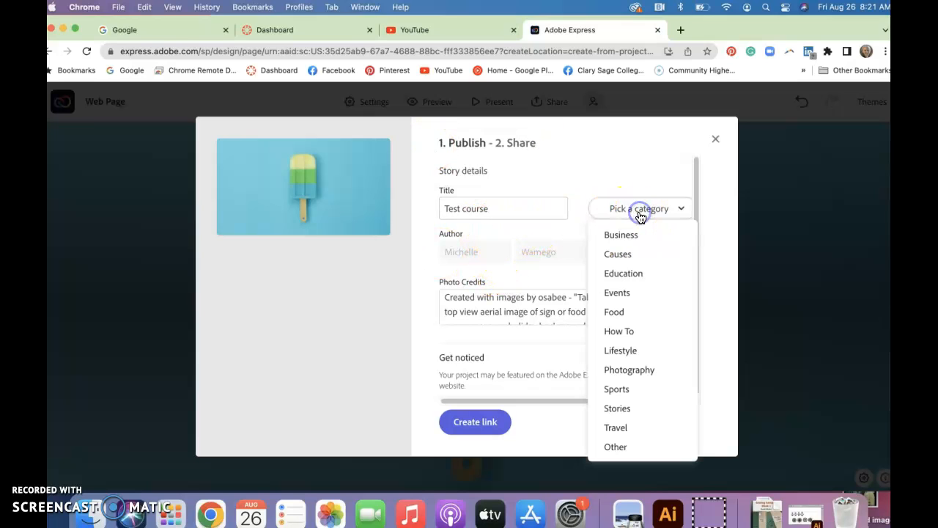
pyautogui.click(636, 210)
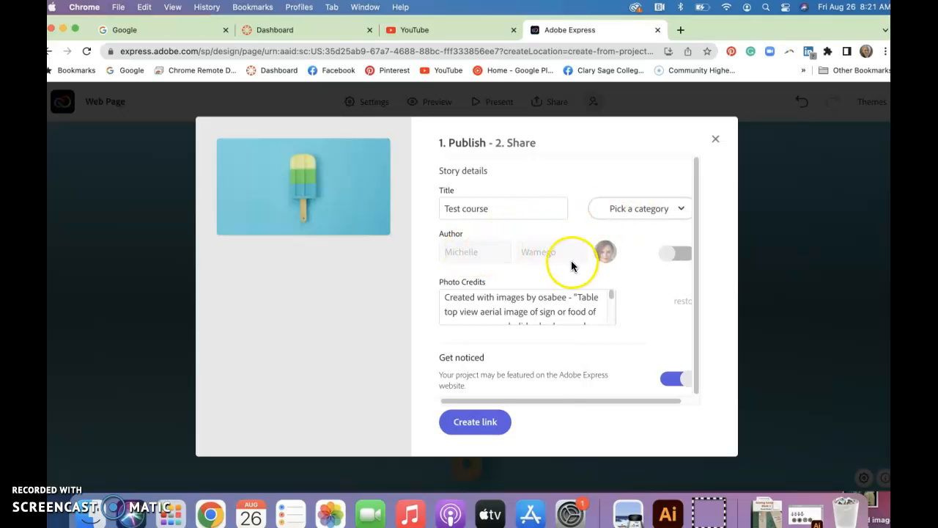
pyautogui.scroll(-3, 566, 306)
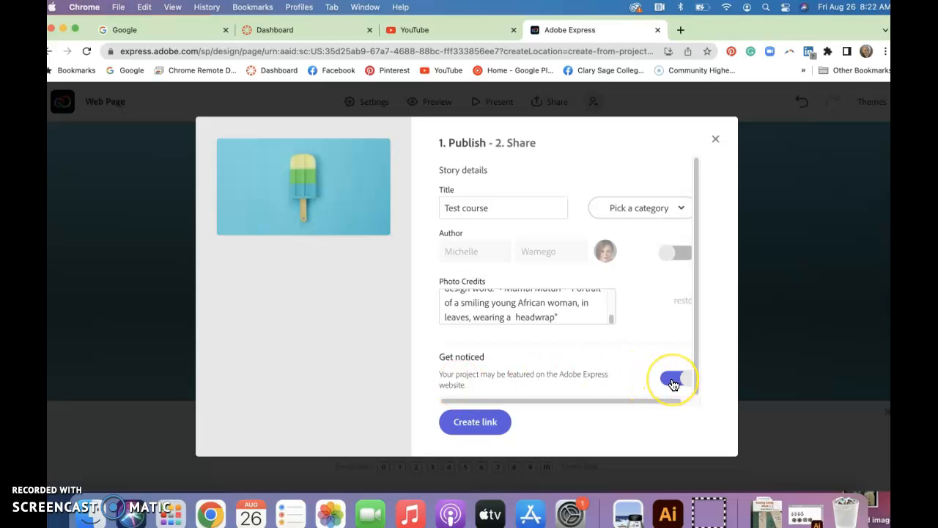
pyautogui.click(477, 421)
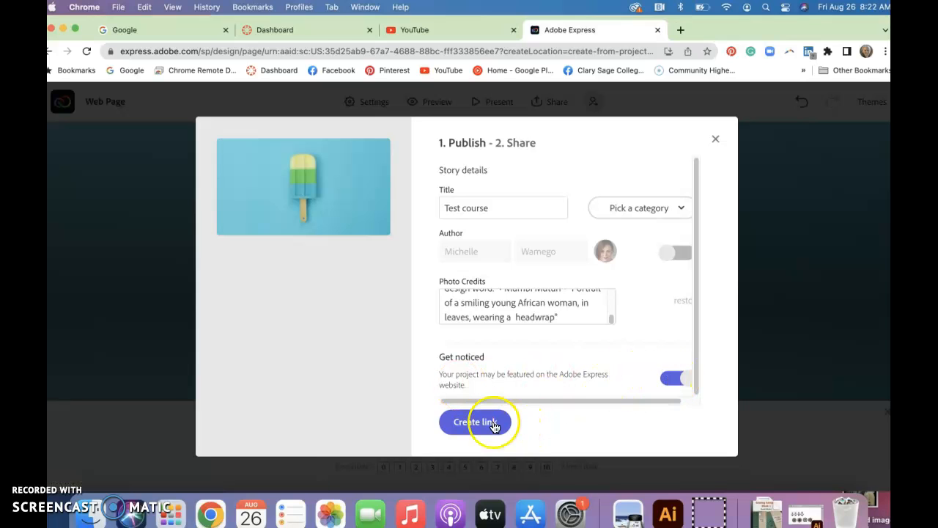
# Copy the generated express.adobe.com shareable link and close the publish dialog.
pyautogui.click(519, 303)
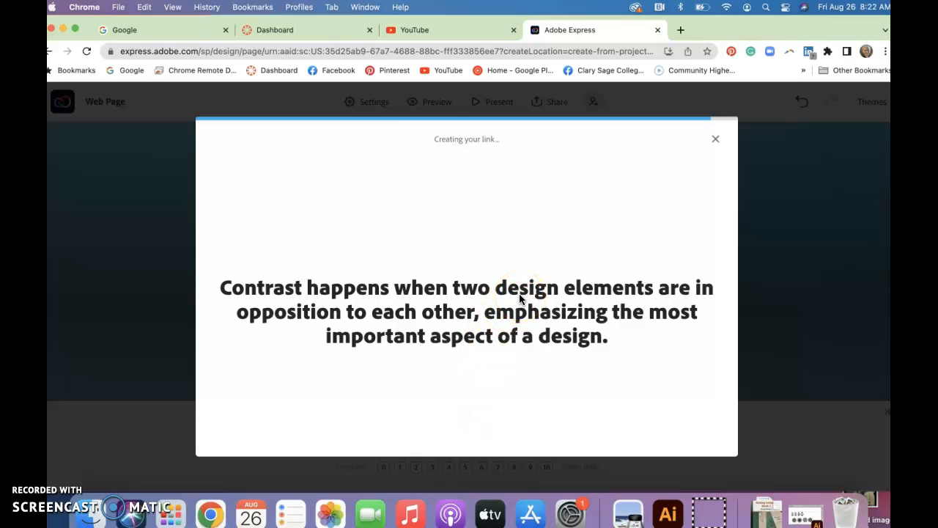
pyautogui.click(663, 193)
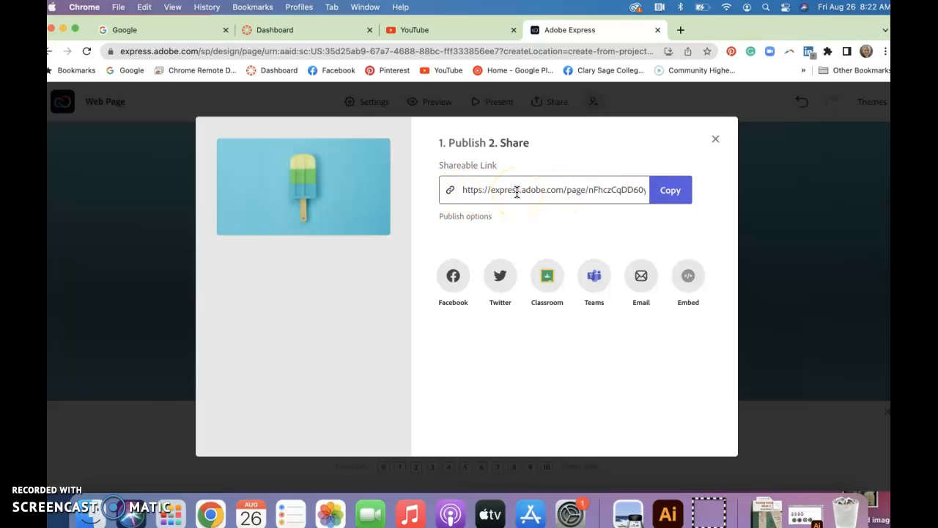
pyautogui.click(717, 141)
# Close the recommendation survey popup.
pyautogui.click(634, 285)
pyautogui.scroll(-10, 632, 363)
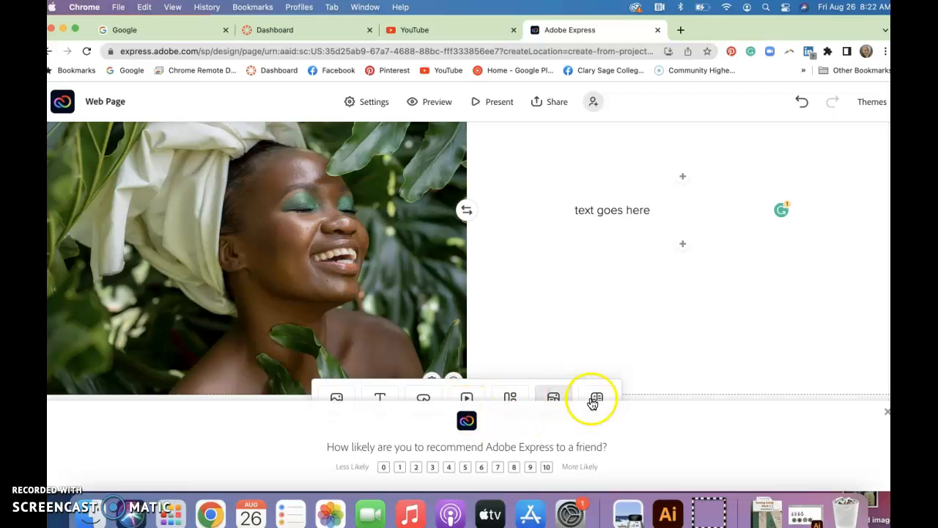
pyautogui.click(887, 411)
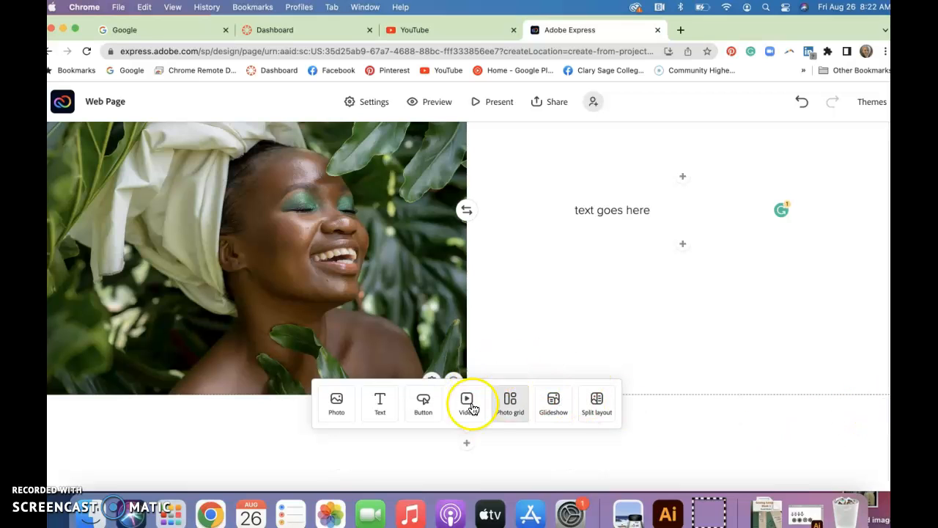
# Add a new photo block with the Summer beach poolside image of a couple.
pyautogui.click(336, 402)
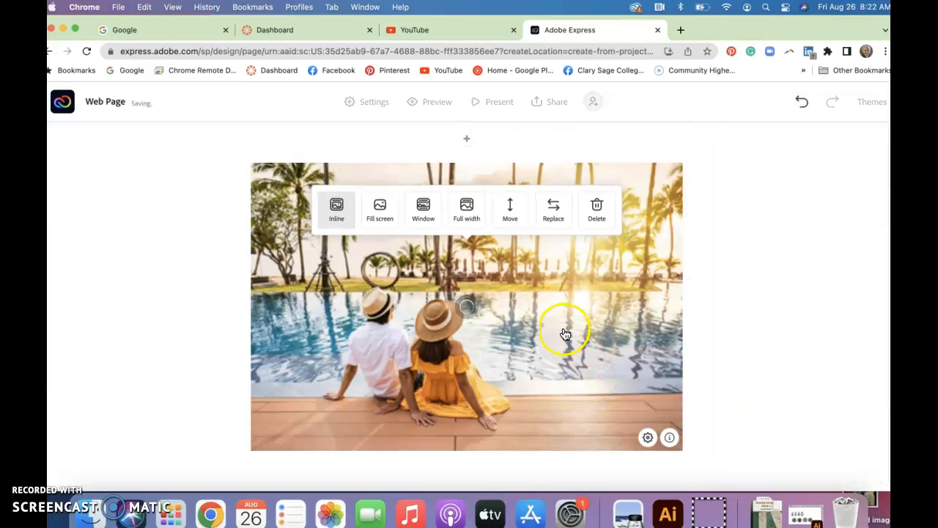
pyautogui.click(782, 354)
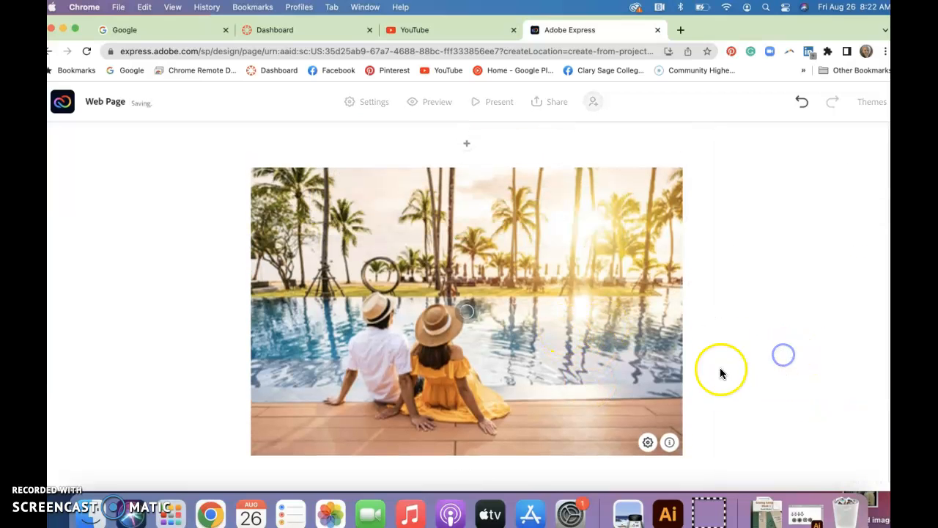
pyautogui.scroll(5, 716, 344)
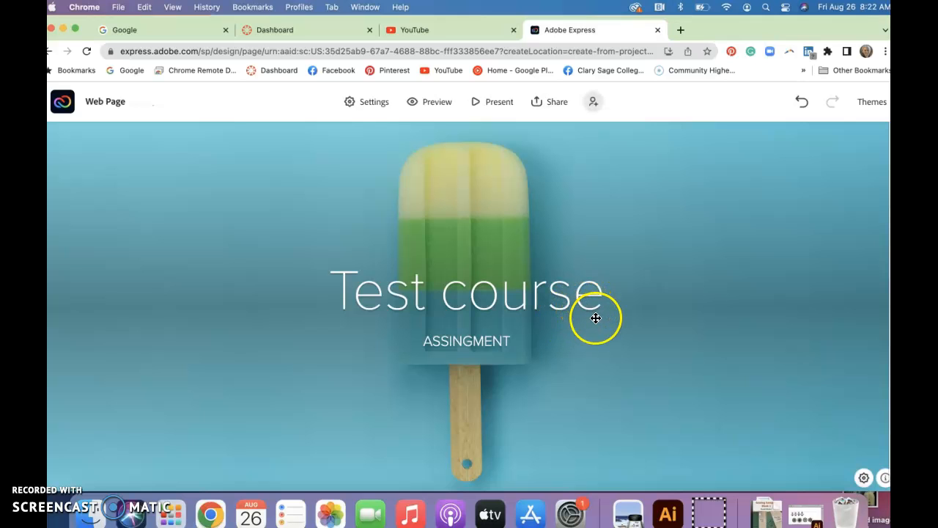
pyautogui.scroll(-5, 596, 326)
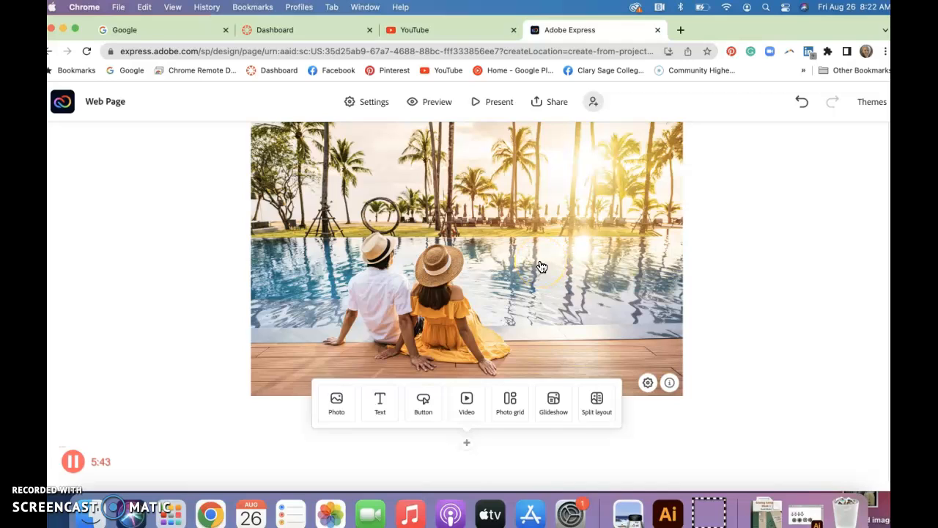
pyautogui.scroll(-5, 540, 266)
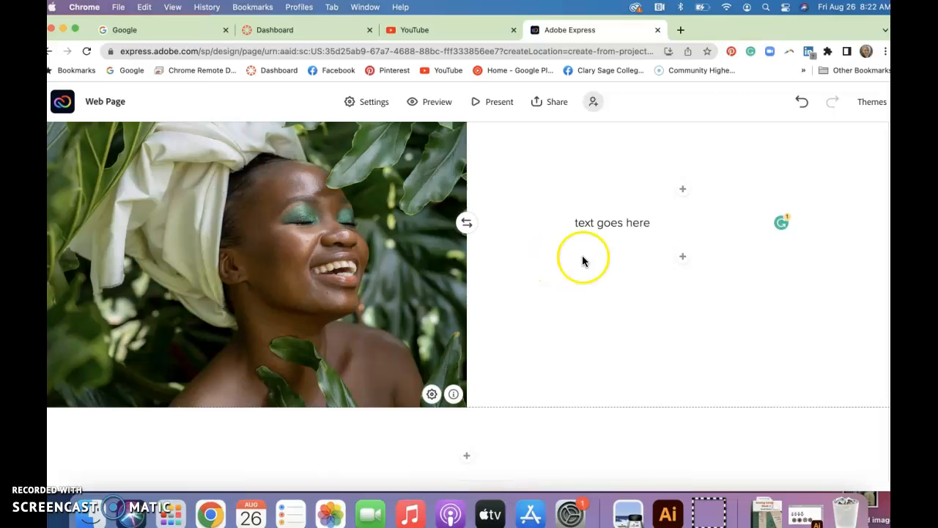
pyautogui.scroll(10, 517, 301)
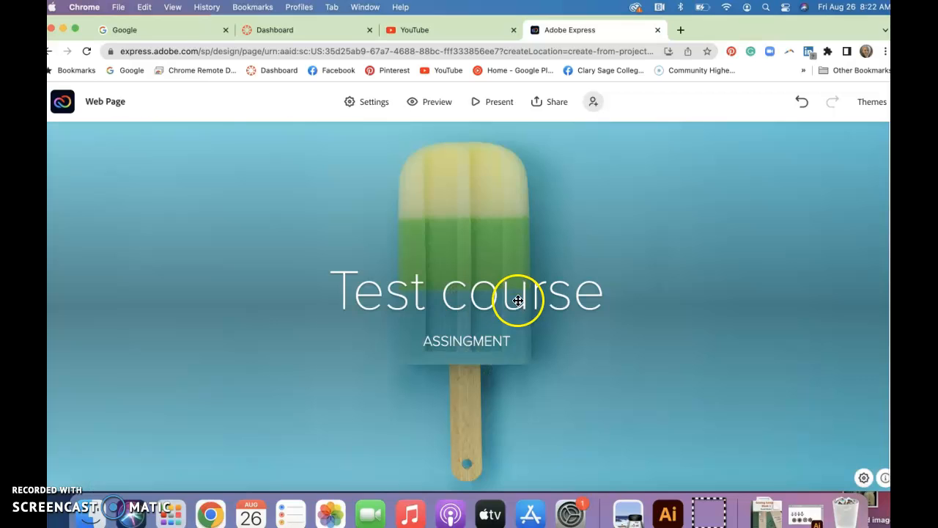
# Update the published link so it includes the new beach photo block, then close the publish dialog.
pyautogui.click(553, 105)
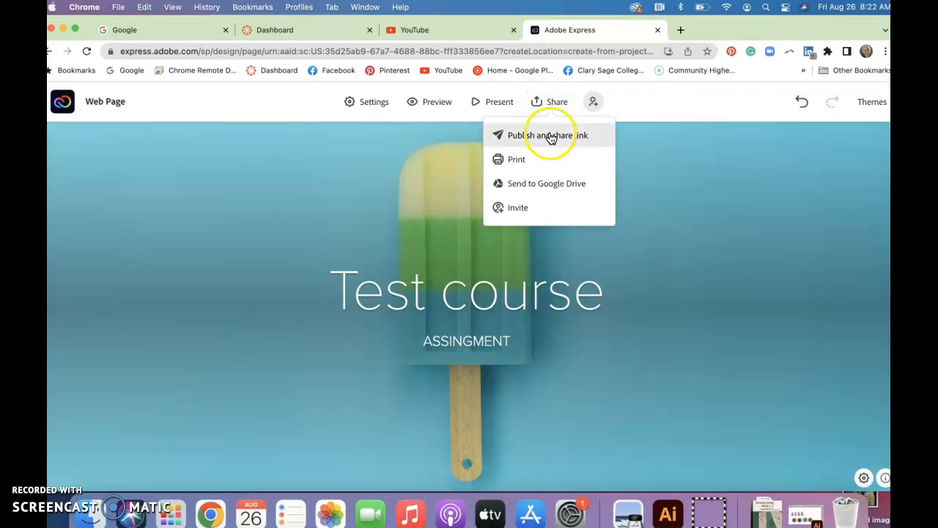
pyautogui.click(550, 137)
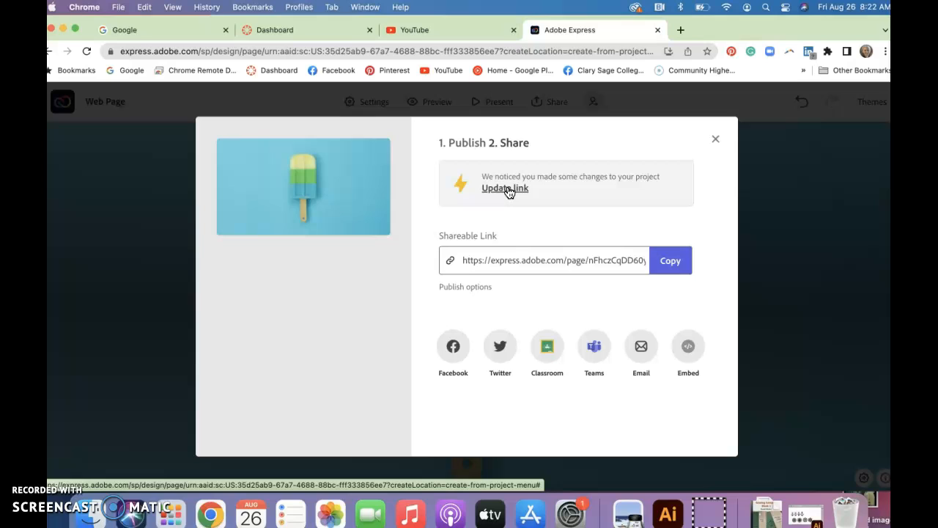
pyautogui.click(498, 189)
pyautogui.click(508, 189)
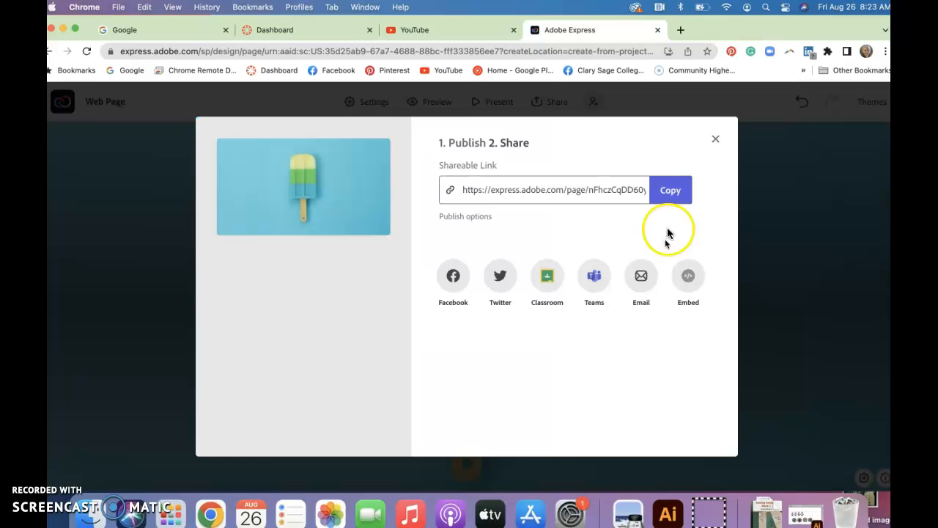
pyautogui.click(717, 141)
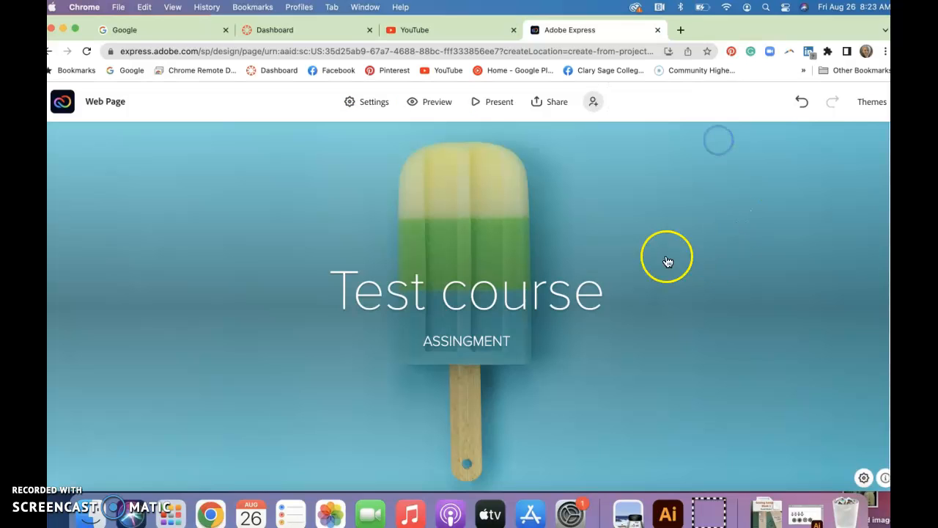